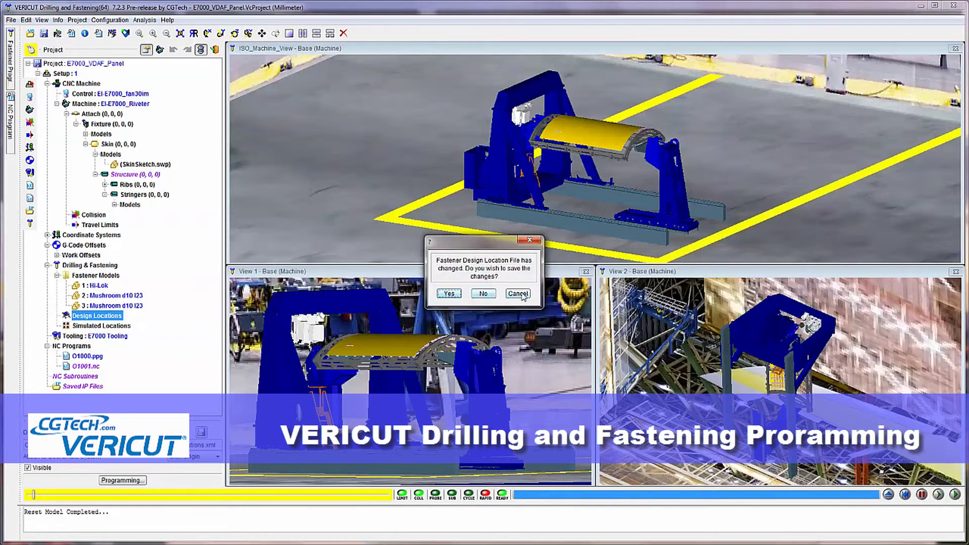
# Step: Load Locations.xml as the fastener design location file with Delete All references, discarding the unsaved location changes
pyautogui.click(483, 294)
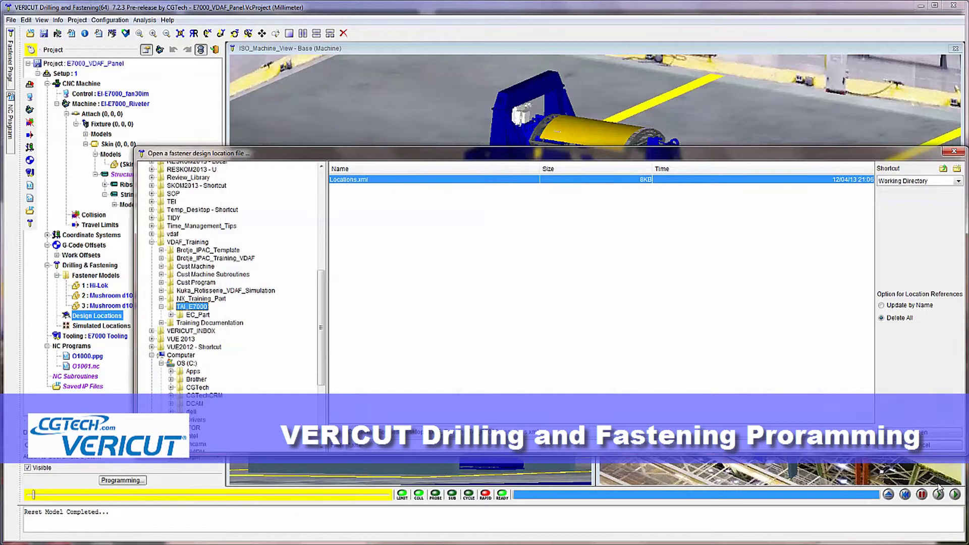
pyautogui.click(924, 432)
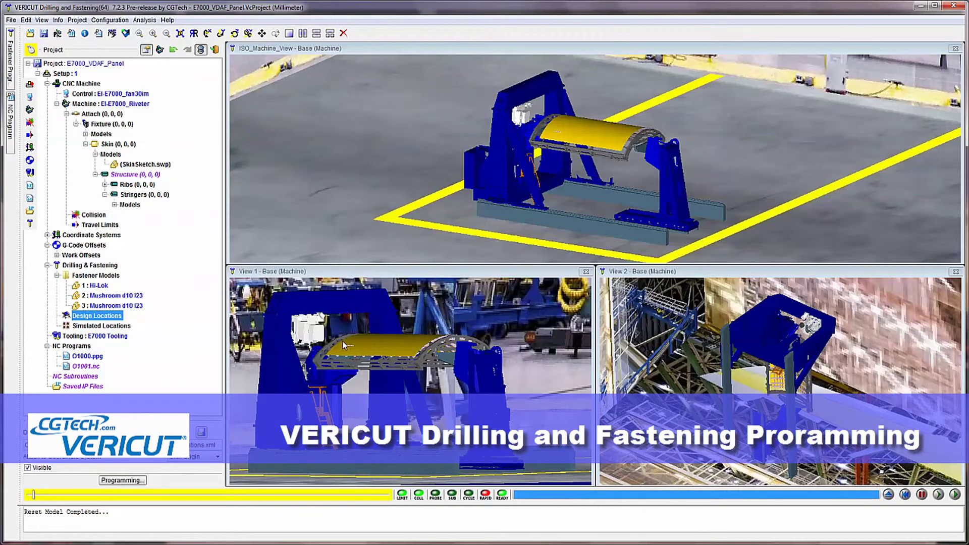
pyautogui.click(554, 132)
pyautogui.moveTo(571, 143); pyautogui.dragTo(572, 144)
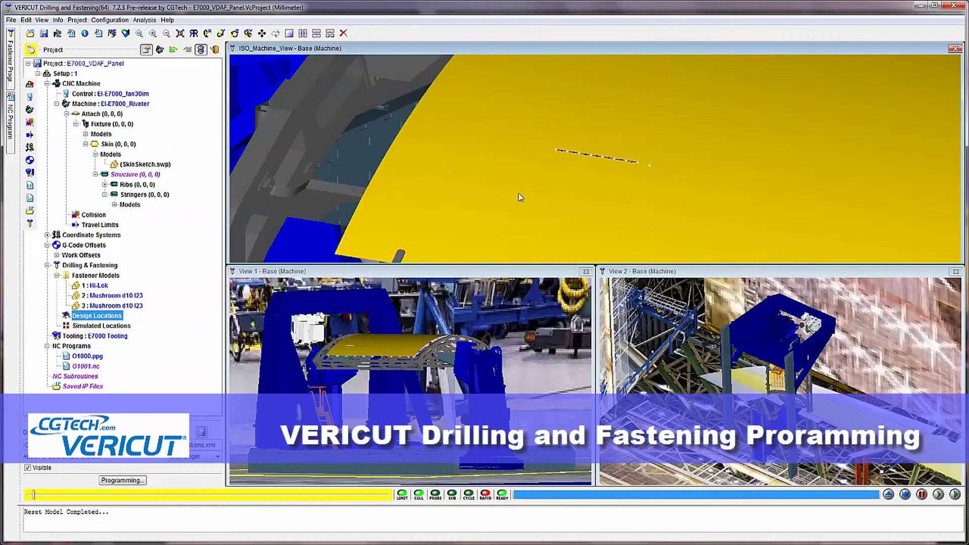
pyautogui.scroll(4, 556, 207)
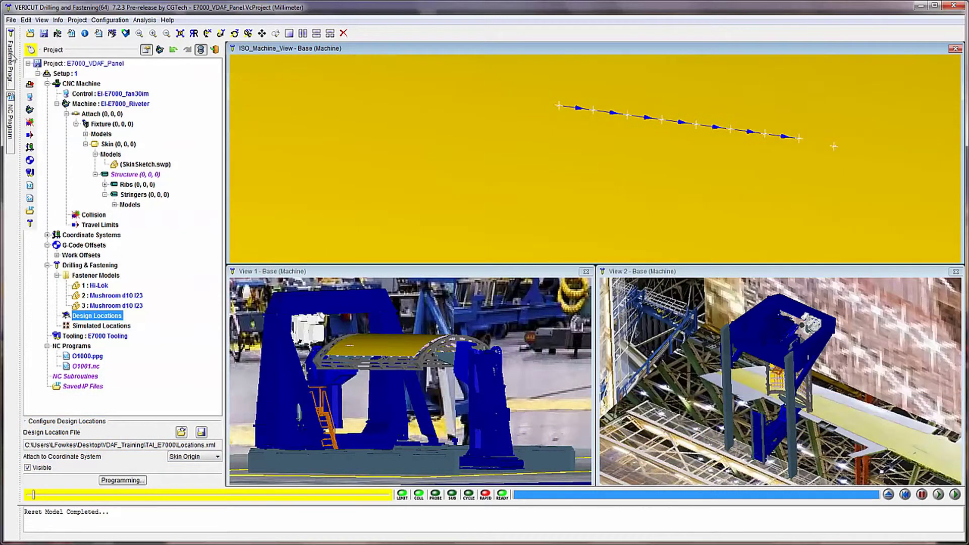
# Step: Read the location data of Fastener_2 through Fastener_5 on the skin surface
pyautogui.click(10, 64)
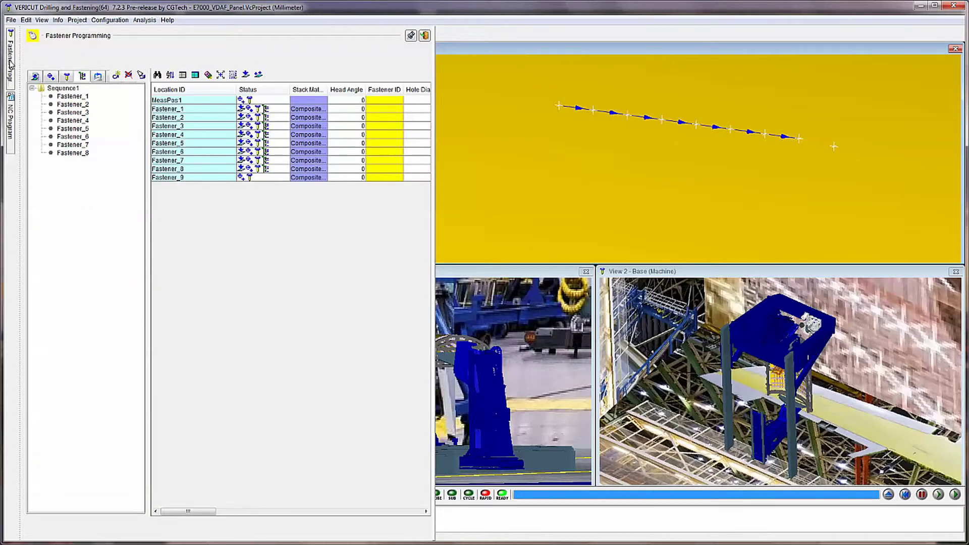
pyautogui.click(11, 64)
pyautogui.click(11, 65)
pyautogui.moveTo(592, 113)
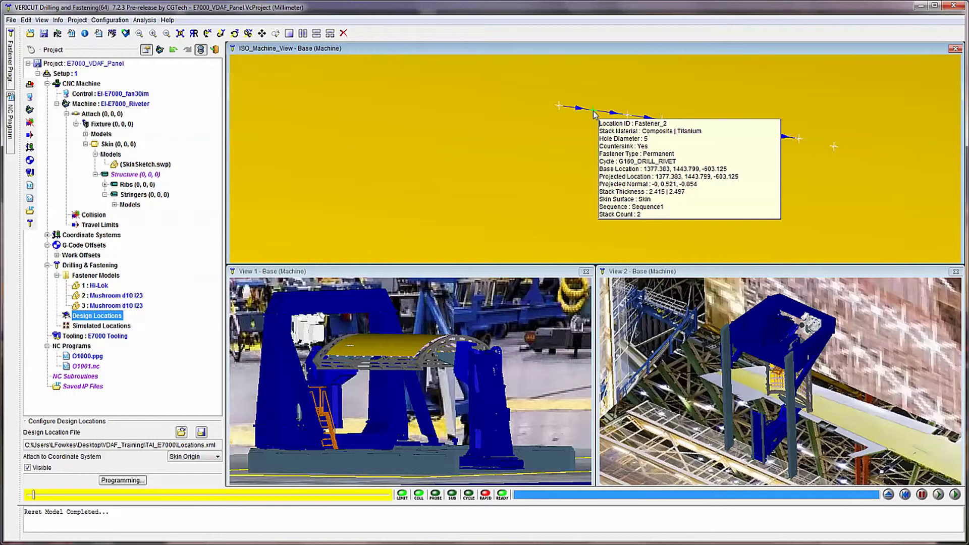
pyautogui.moveTo(628, 118)
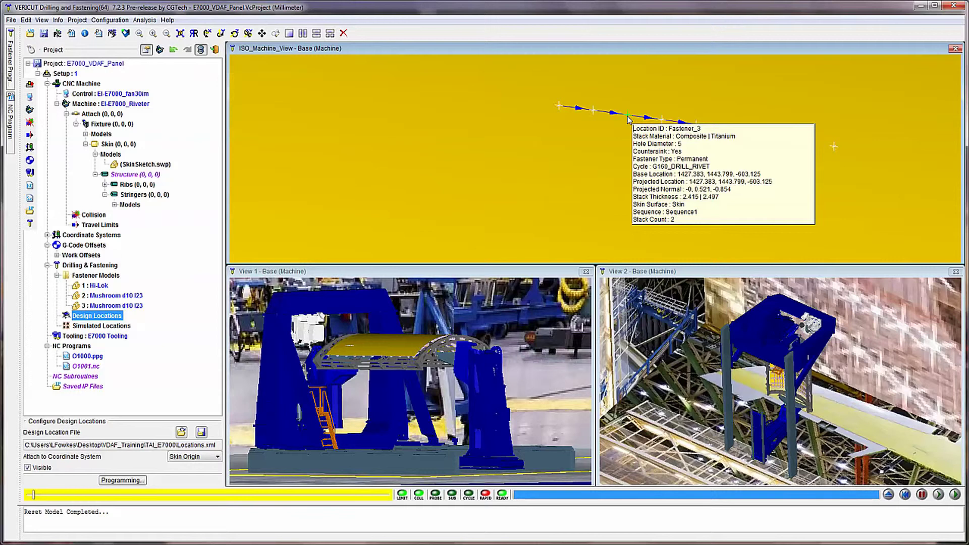
pyautogui.moveTo(663, 121)
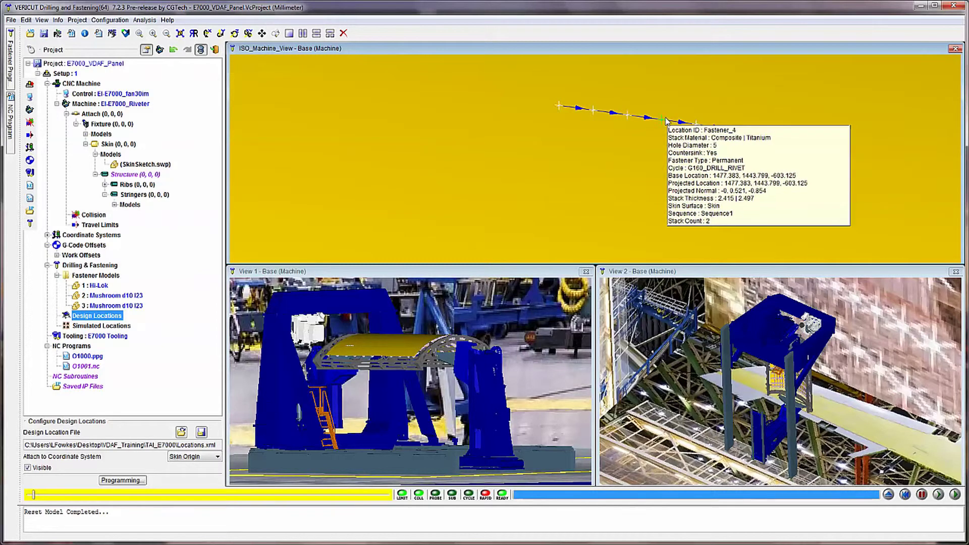
pyautogui.moveTo(698, 126)
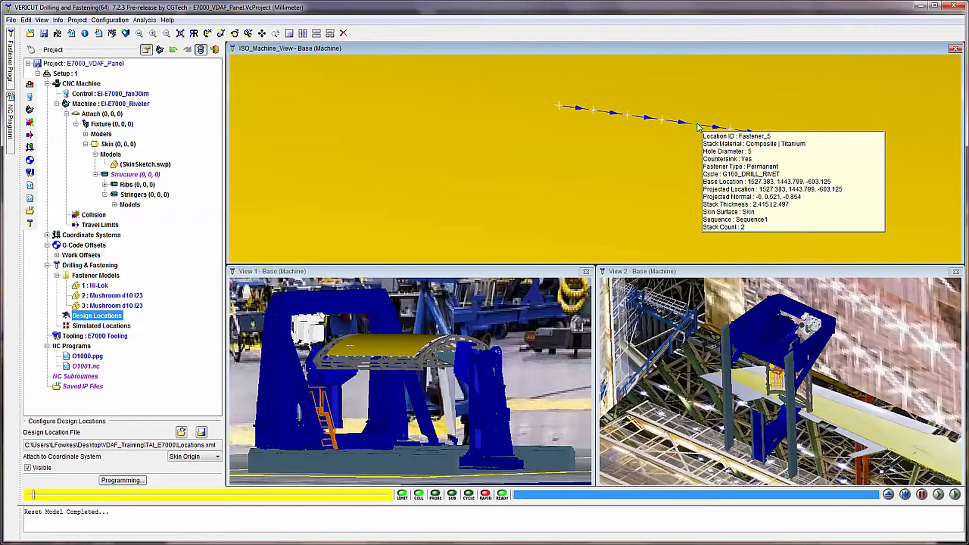
# Step: Examine the merge options and the local datum assignments, checking MeasPos1, Fastener_1 and Fastener_9
pyautogui.click(12, 68)
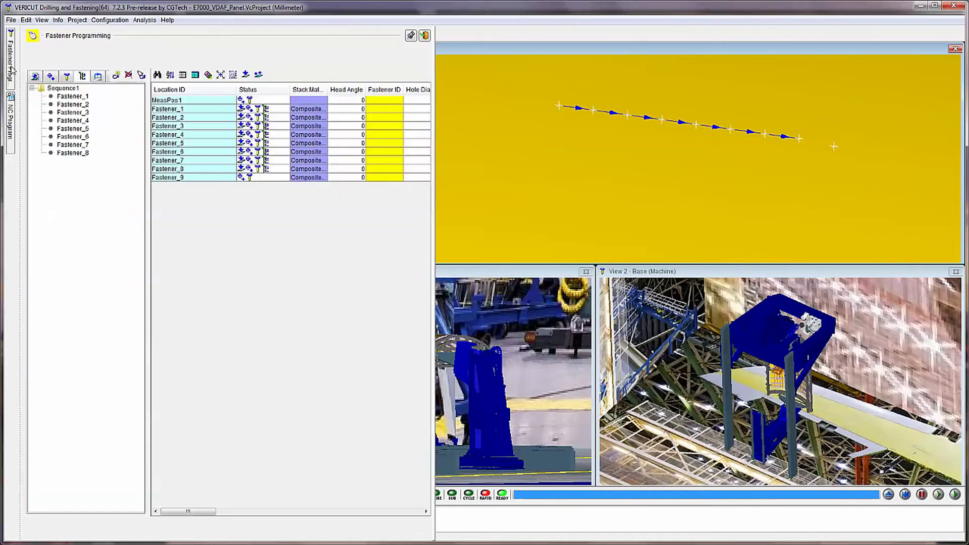
pyautogui.click(35, 77)
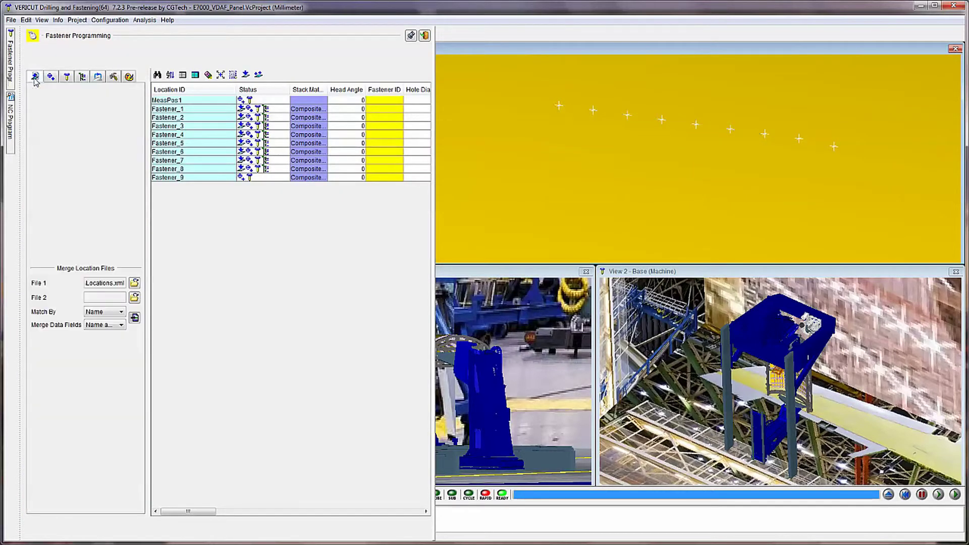
pyautogui.click(51, 76)
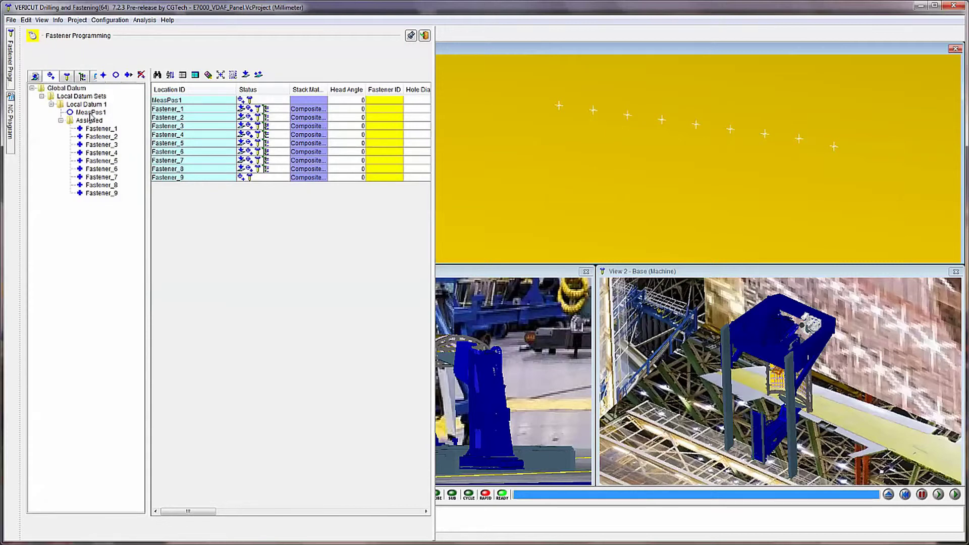
pyautogui.click(90, 112)
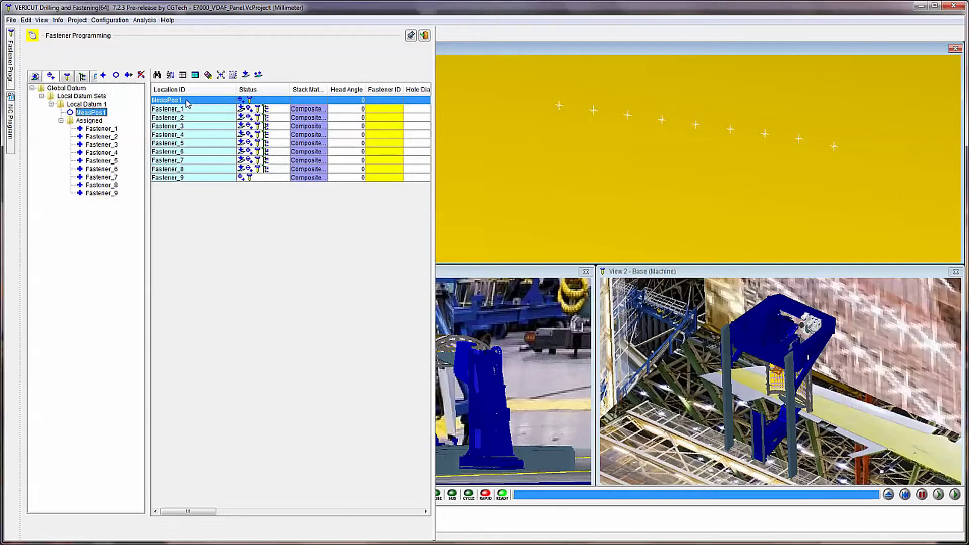
pyautogui.click(97, 130)
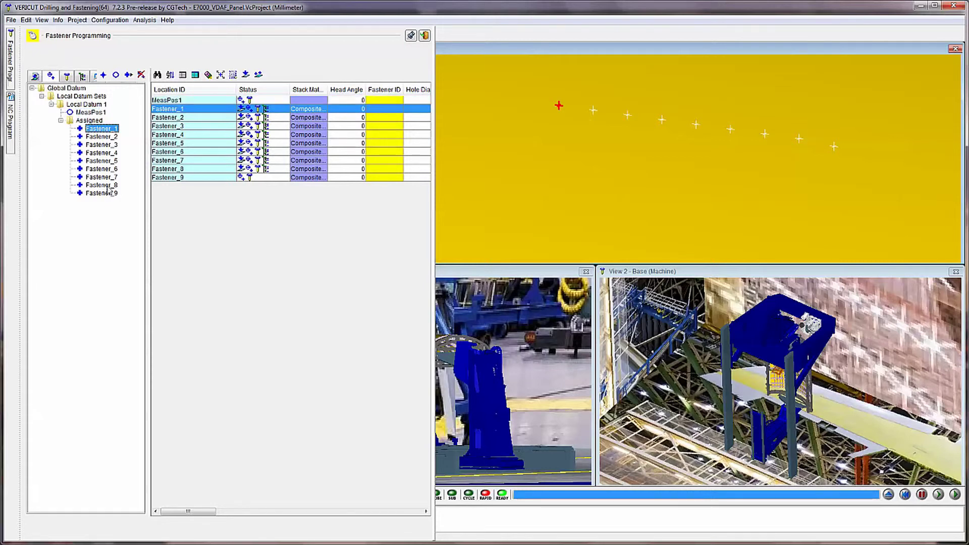
pyautogui.click(107, 194)
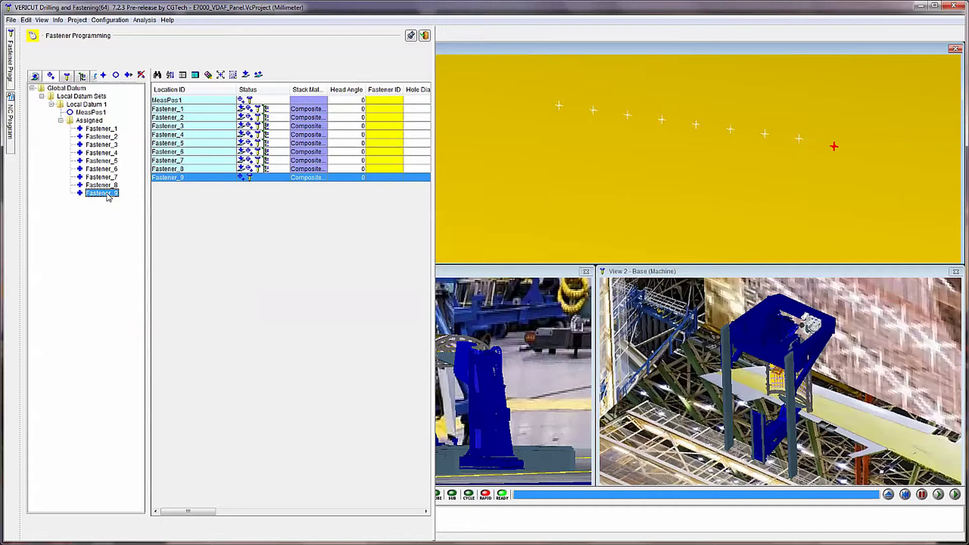
# Step: Examine the character string and numeric value parameters assigned to the G160_DRILL_RIVET cycle
pyautogui.click(83, 75)
pyautogui.click(47, 114)
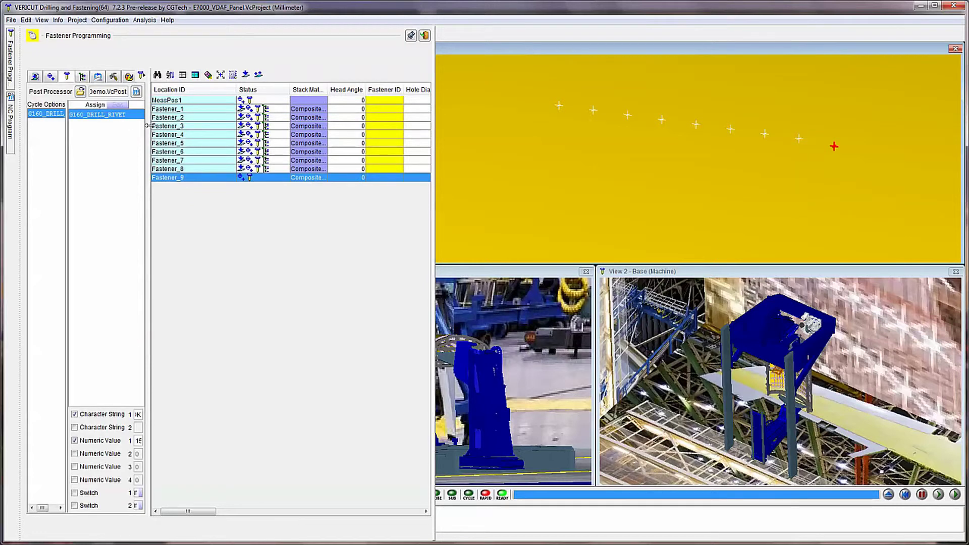
pyautogui.moveTo(147, 126); pyautogui.dragTo(230, 126)
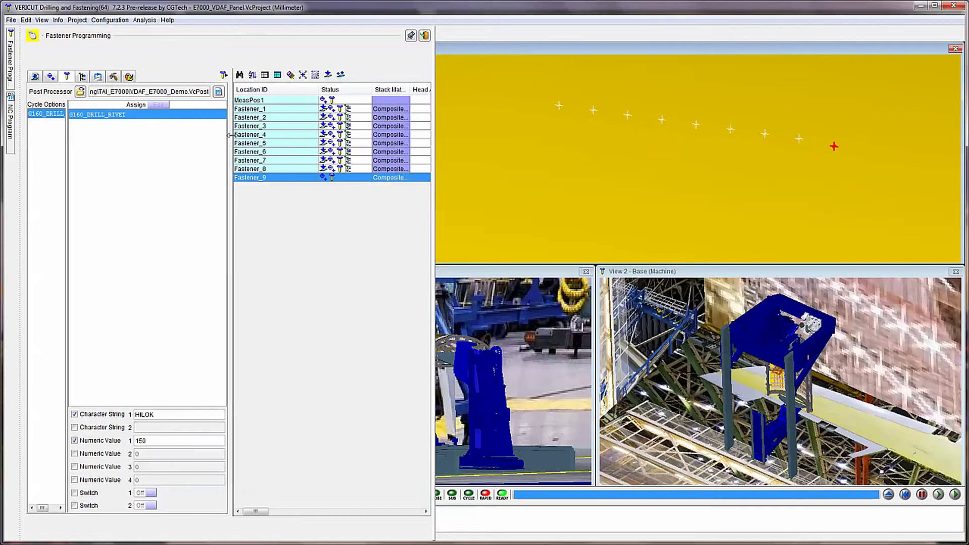
pyautogui.doubleClick(181, 417)
pyautogui.click(178, 442)
# Step: Move Fastener_6 directly after Fastener_1 in the Sequence1 order
pyautogui.click(83, 77)
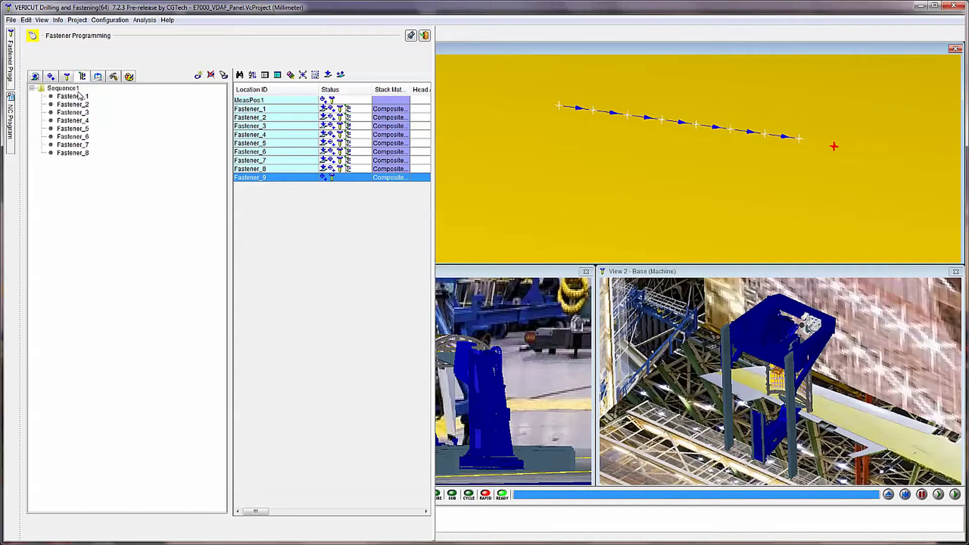
pyautogui.click(79, 96)
pyautogui.click(80, 113)
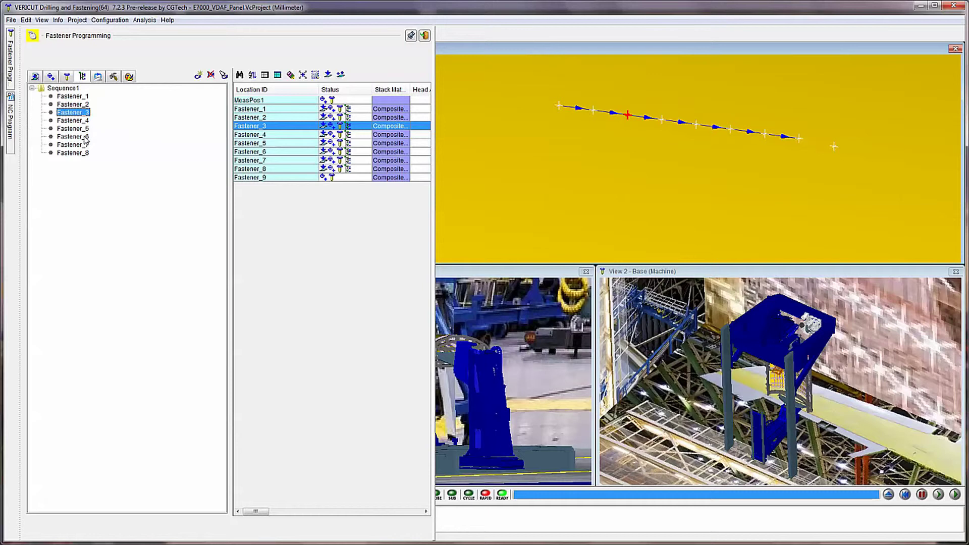
pyautogui.moveTo(75, 136); pyautogui.dragTo(89, 102)
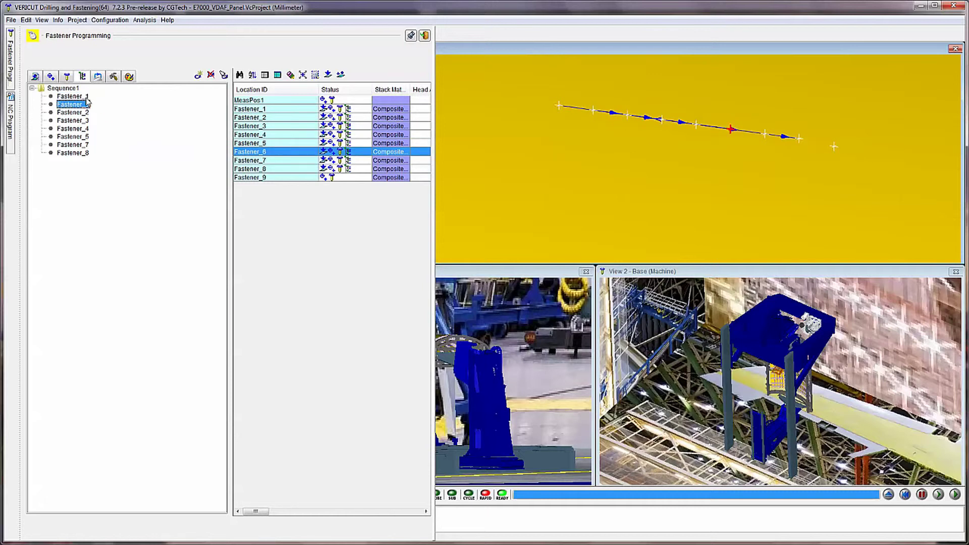
# Step: Check the reordered fasteners in Sequence1 and move Fastener_6 back between Fastener_5 and Fastener_7
pyautogui.click(84, 97)
pyautogui.click(82, 104)
pyautogui.click(80, 113)
pyautogui.click(82, 128)
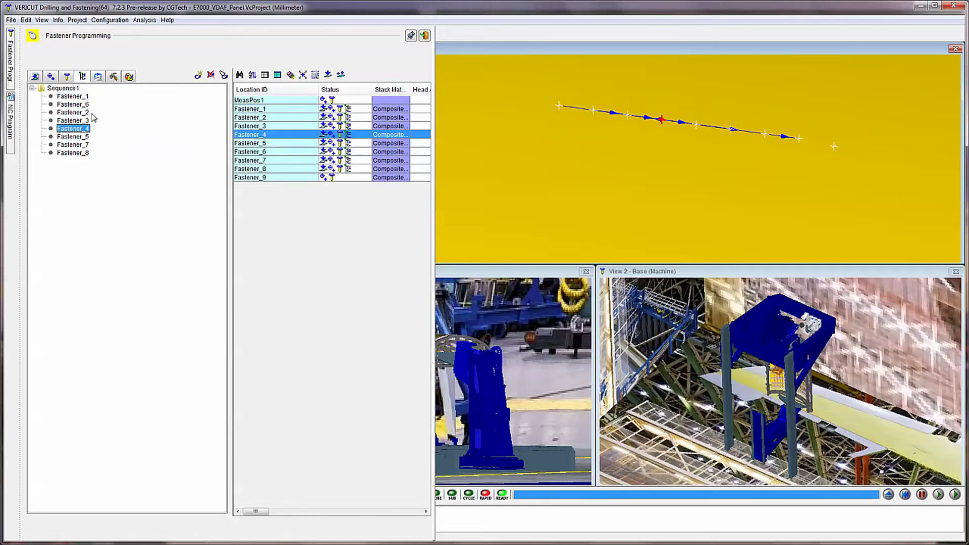
pyautogui.moveTo(86, 105); pyautogui.dragTo(85, 136)
# Step: Set the transition clearance distance of Sequence1 to 25
pyautogui.click(98, 78)
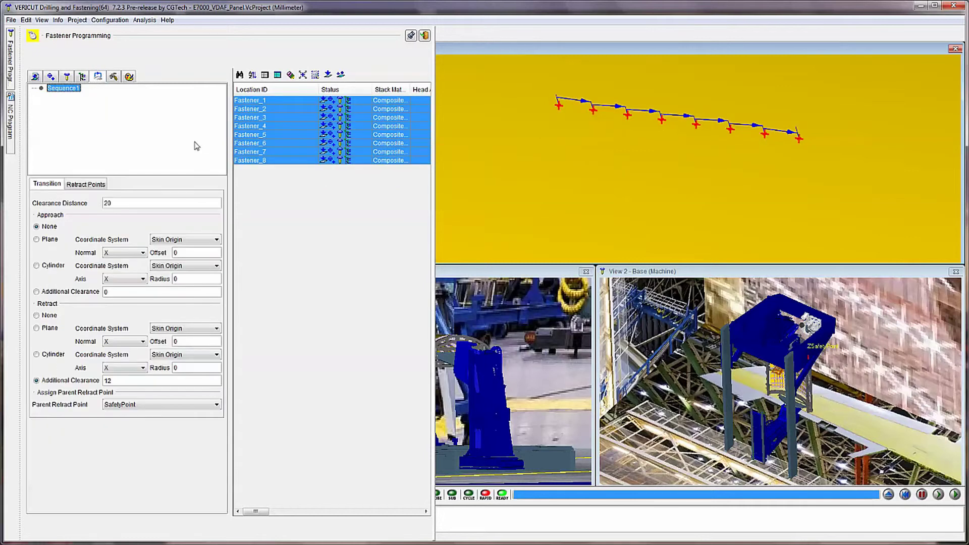
pyautogui.doubleClick(142, 204)
pyautogui.press('Tab')
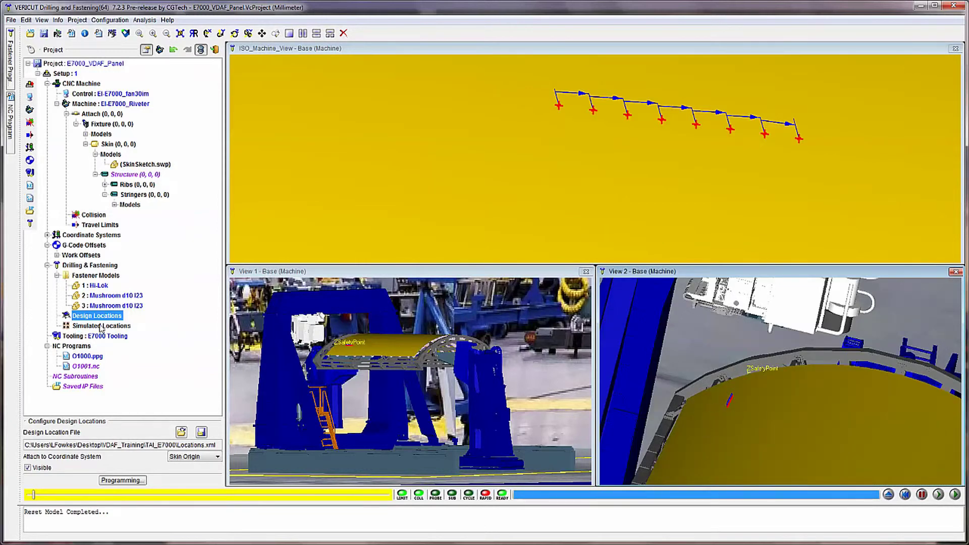
# Step: Compare the approach and retract transition settings of Fastener_2, Fastener_3, Fastener_6 and Fastener_8
pyautogui.click(269, 86)
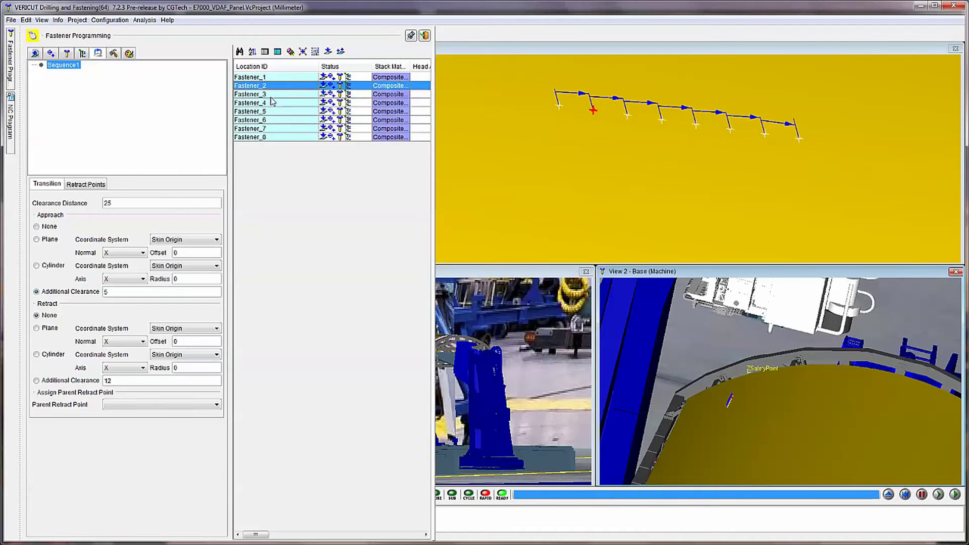
pyautogui.click(271, 96)
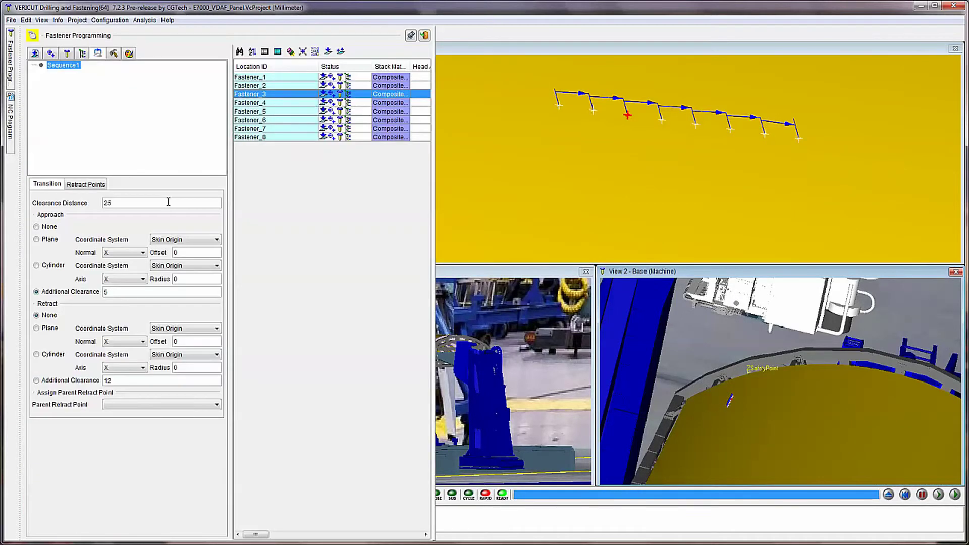
pyautogui.click(291, 120)
pyautogui.click(296, 137)
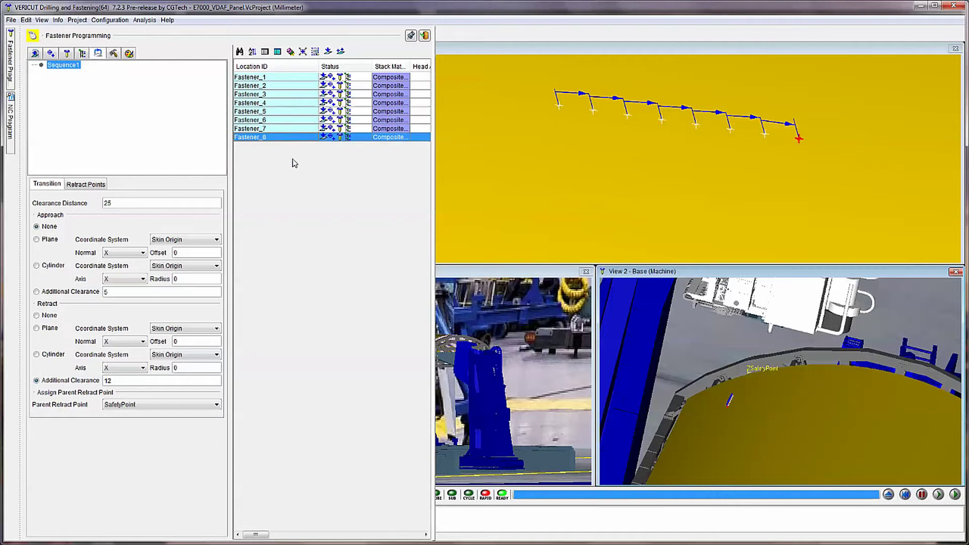
# Step: Assign SafetyPoint as the parent retract point of Fastener_8
pyautogui.click(217, 406)
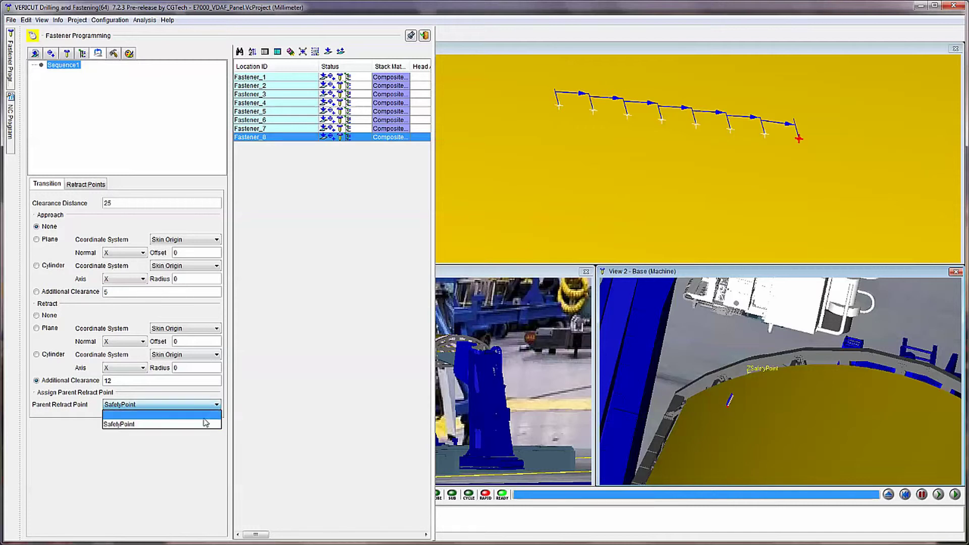
pyautogui.click(204, 427)
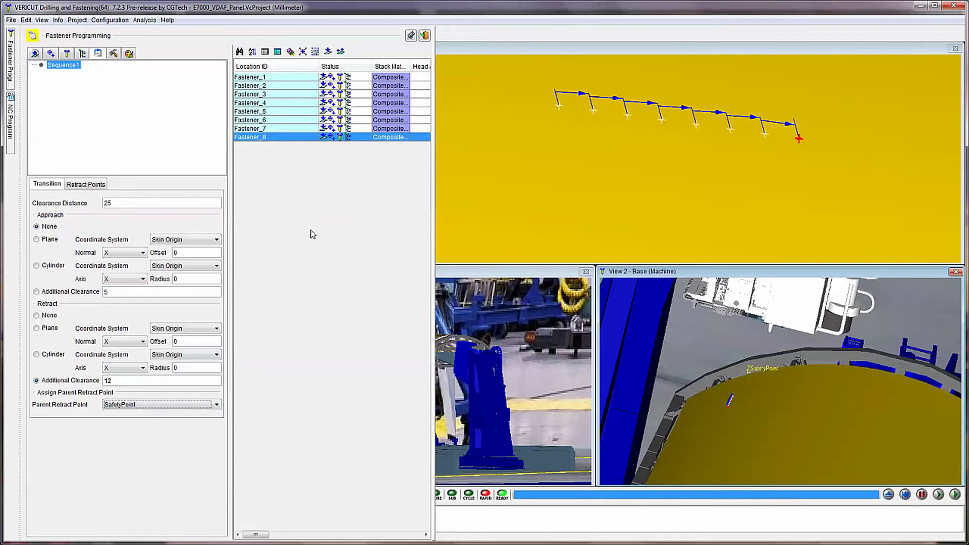
# Step: Generate the NC program O1003.nc with O1003 as its header line
pyautogui.click(113, 54)
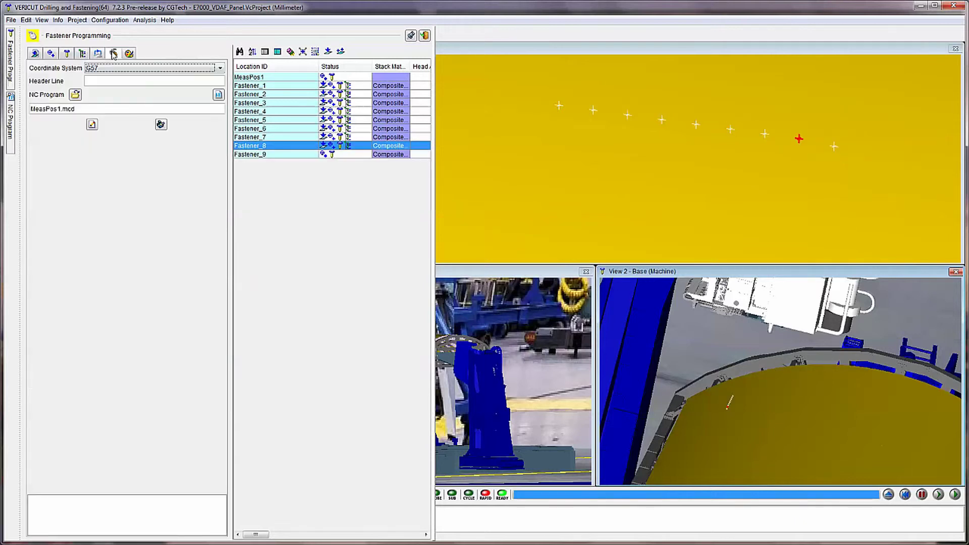
pyautogui.click(109, 82)
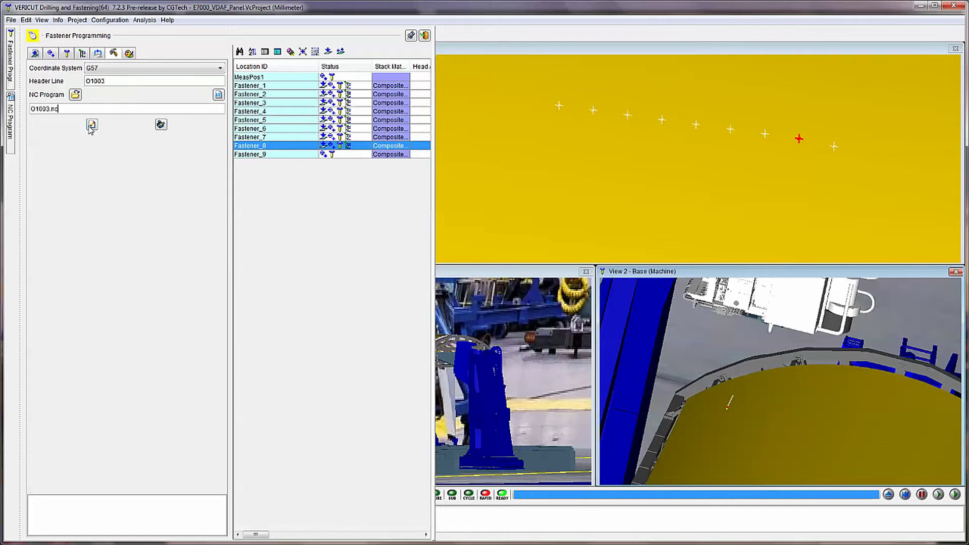
pyautogui.click(91, 125)
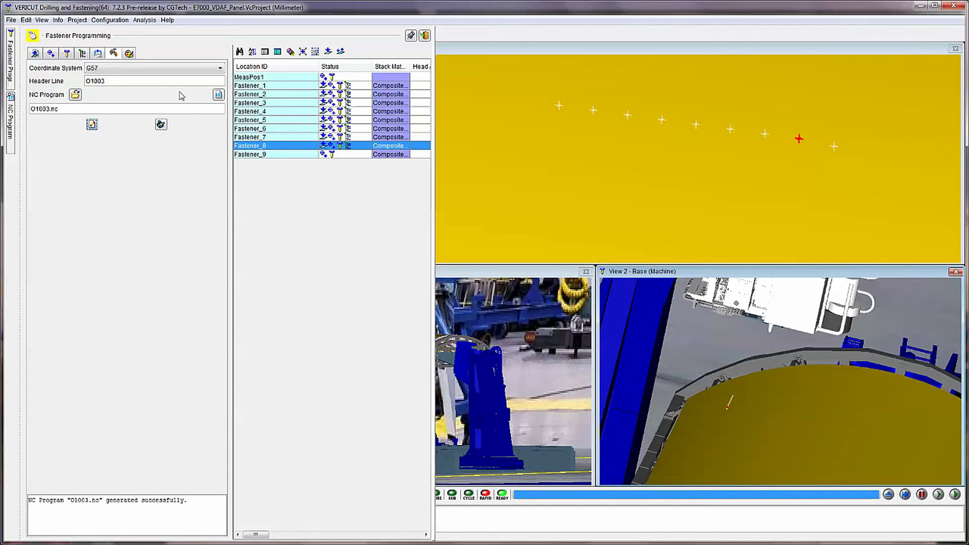
# Step: Open the generated O1003.nc and examine its safe approach, retract point, clearance and G160 drill-rivet lines
pyautogui.click(218, 95)
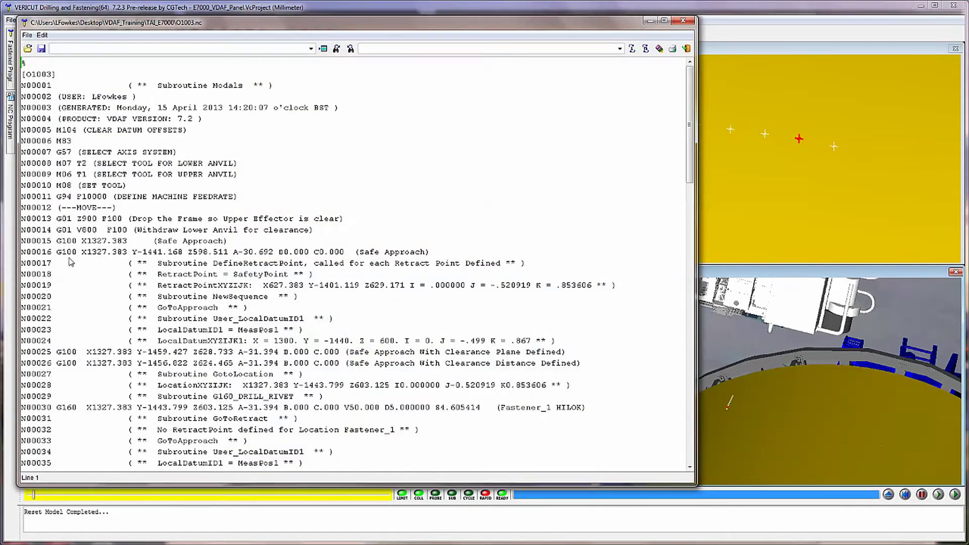
pyautogui.moveTo(56, 252); pyautogui.dragTo(463, 253)
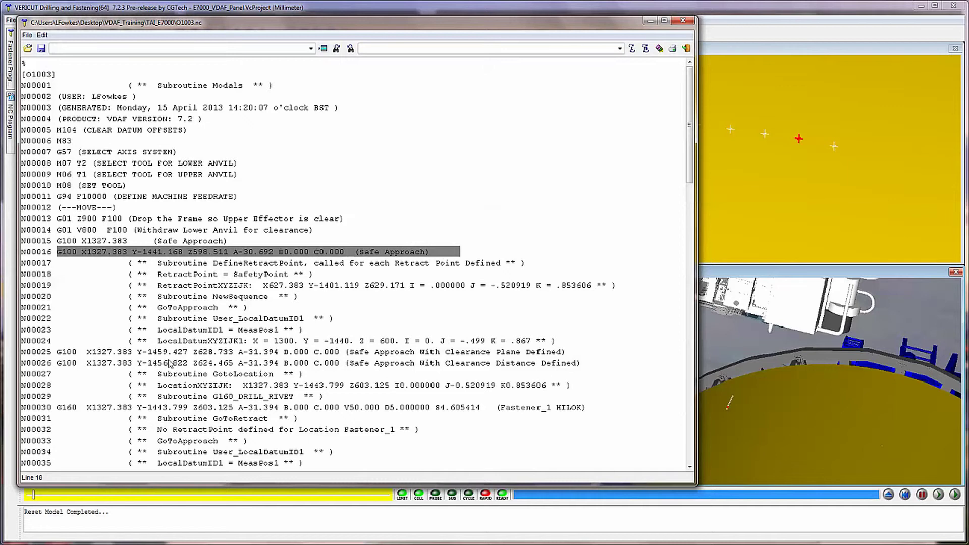
pyautogui.click(134, 271)
pyautogui.moveTo(137, 274); pyautogui.dragTo(348, 330)
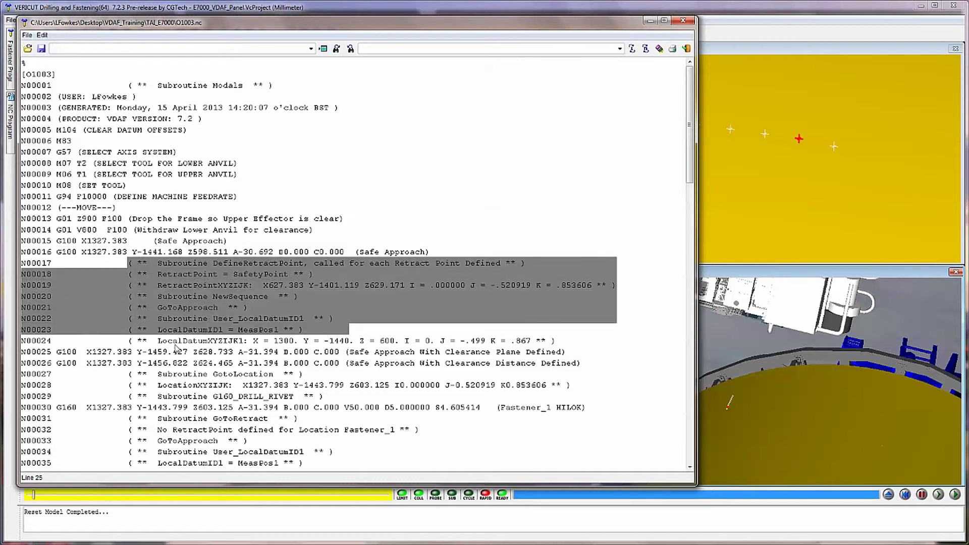
pyautogui.click(58, 352)
pyautogui.moveTo(61, 355); pyautogui.dragTo(604, 368)
pyautogui.moveTo(57, 407); pyautogui.dragTo(599, 408)
pyautogui.scroll(-7, 596, 384)
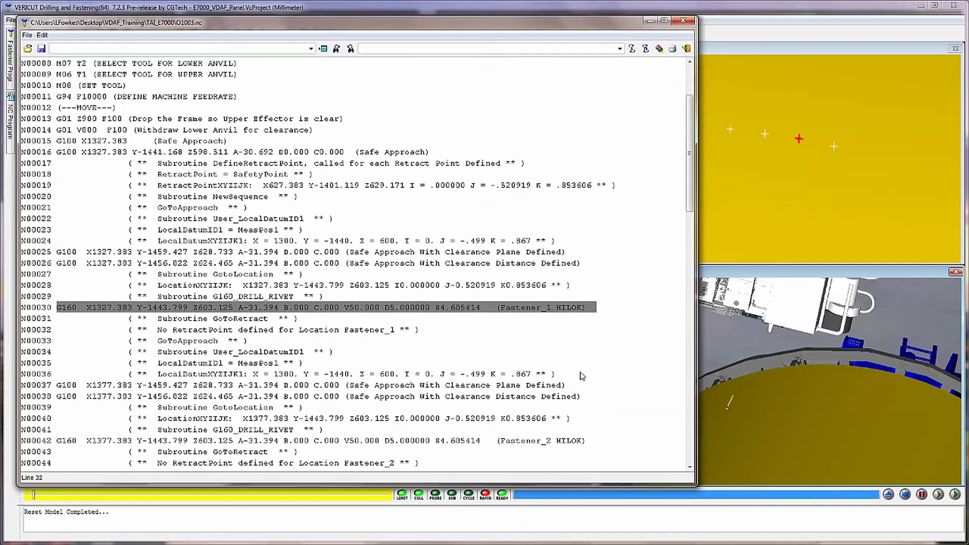
# Step: Close the program viewer, load O1003.nc into the project for simulation, and display its code alongside the machine views
pyautogui.click(683, 20)
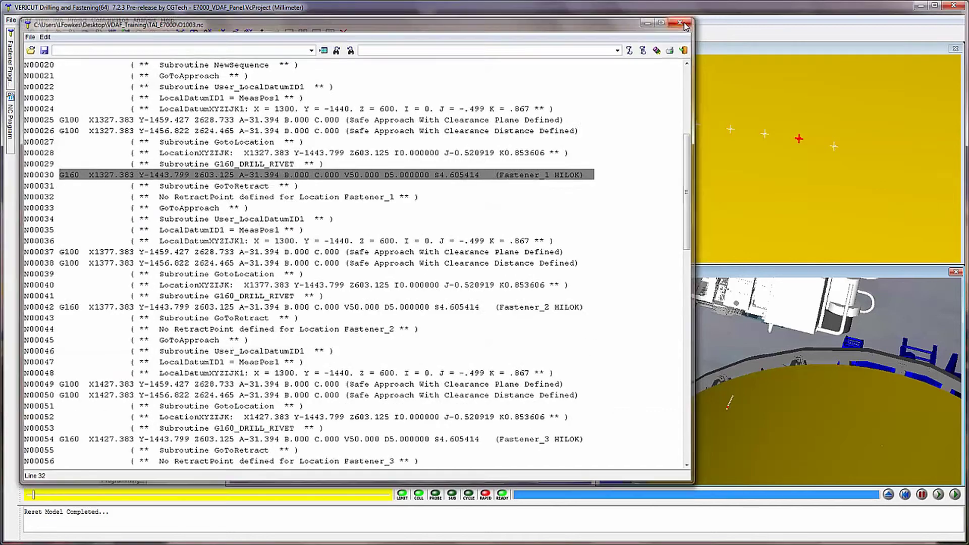
pyautogui.click(11, 81)
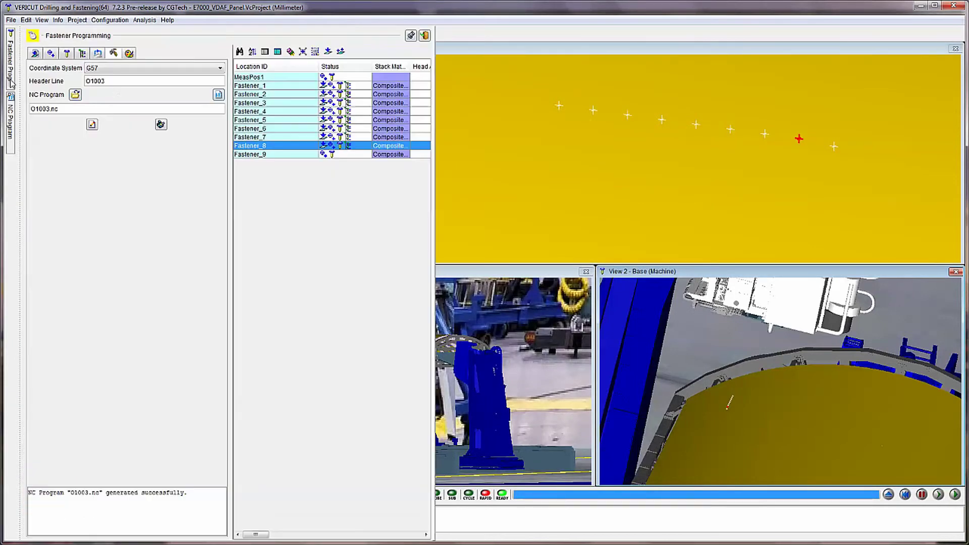
pyautogui.click(161, 126)
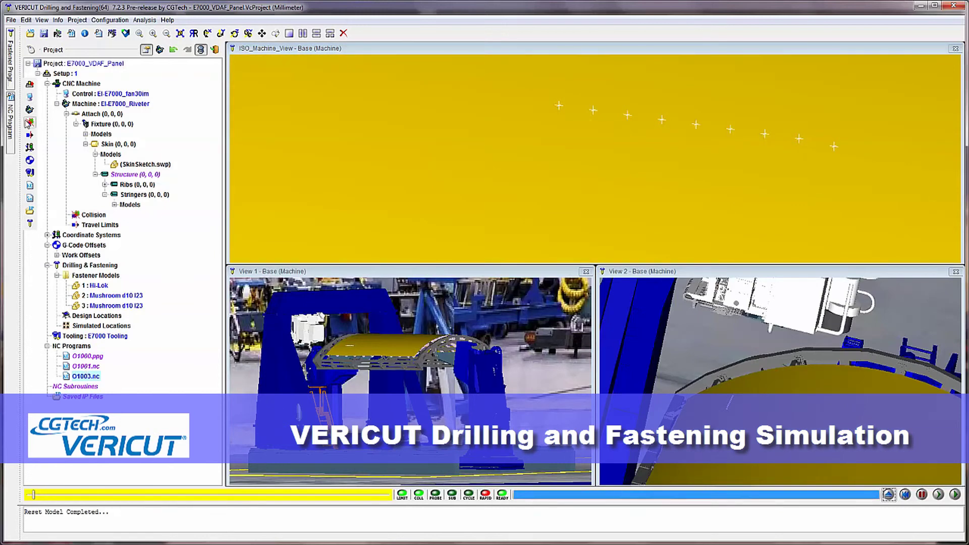
pyautogui.click(12, 122)
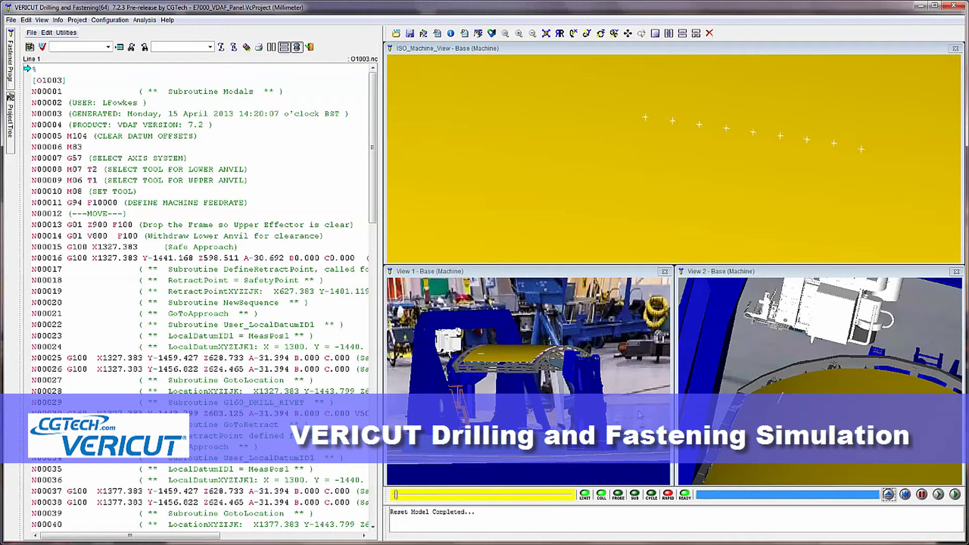
# Step: Run the O1003.nc simulation and frame the fastener locations on the panel's underside in View 2 and under the upper effector in View 1
pyautogui.click(955, 494)
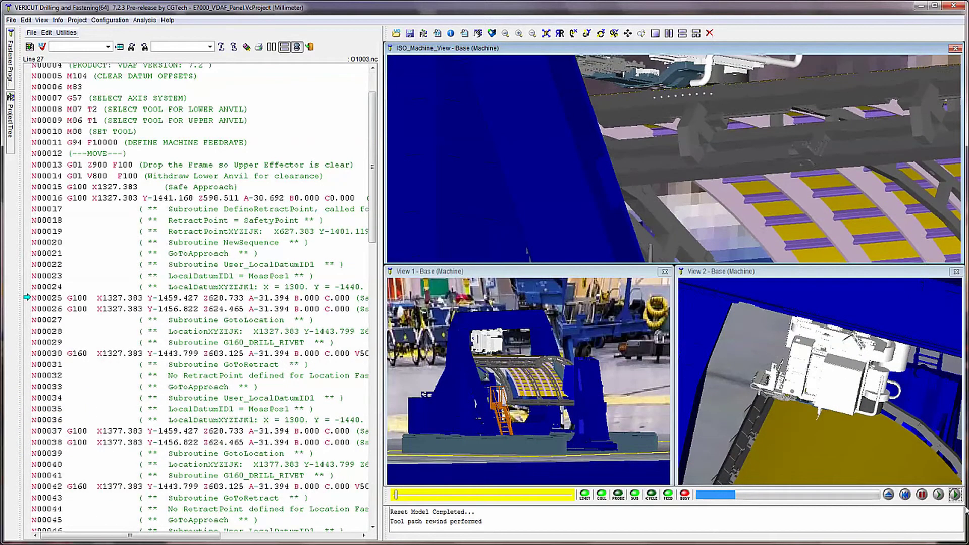
pyautogui.moveTo(835, 423); pyautogui.dragTo(871, 340, button='middle')
pyautogui.scroll(6, 827, 437)
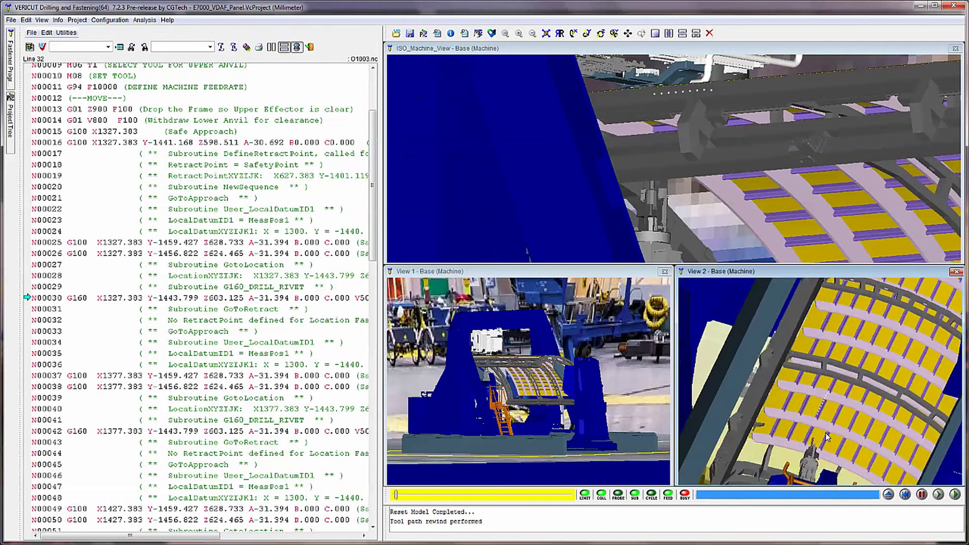
pyautogui.scroll(3, 826, 437)
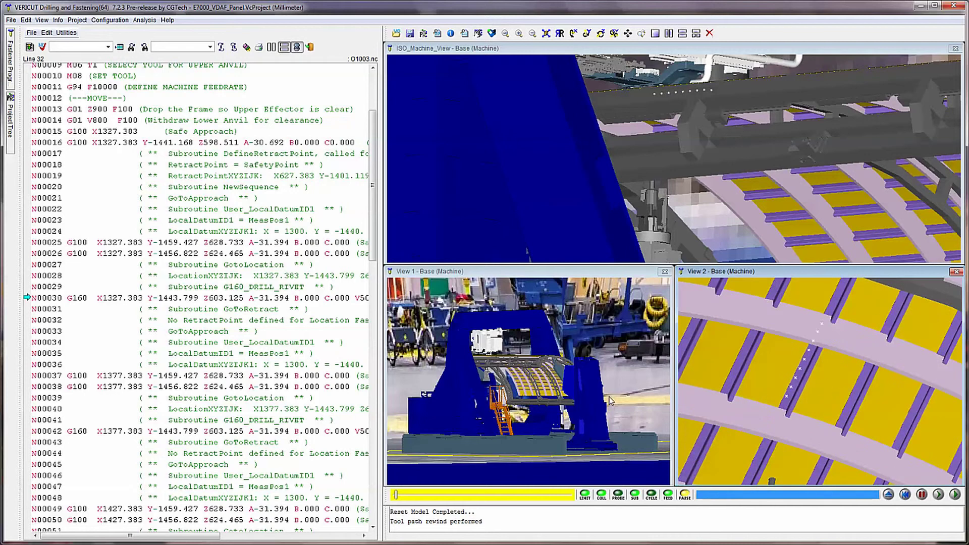
pyautogui.moveTo(568, 399); pyautogui.dragTo(549, 420, button='middle')
pyautogui.scroll(5, 497, 360)
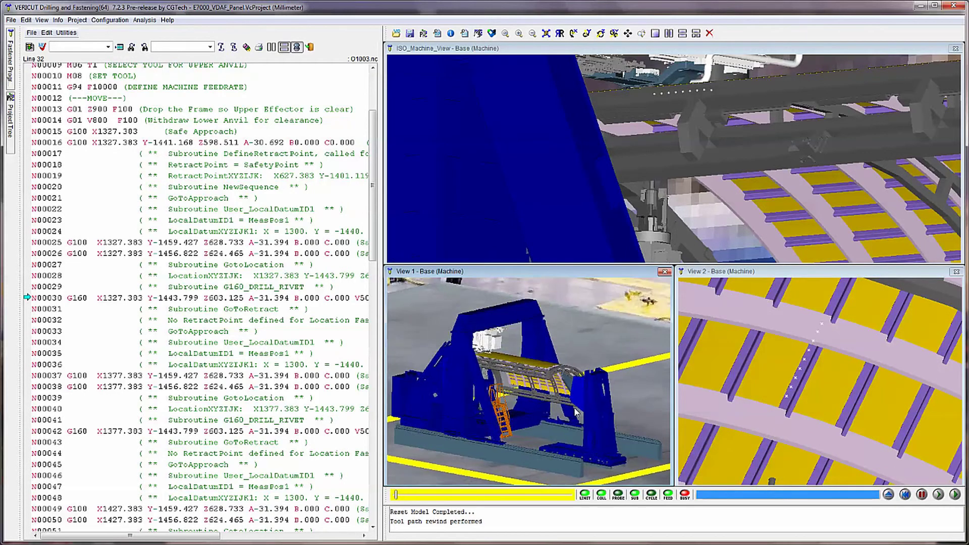
pyautogui.scroll(8, 498, 359)
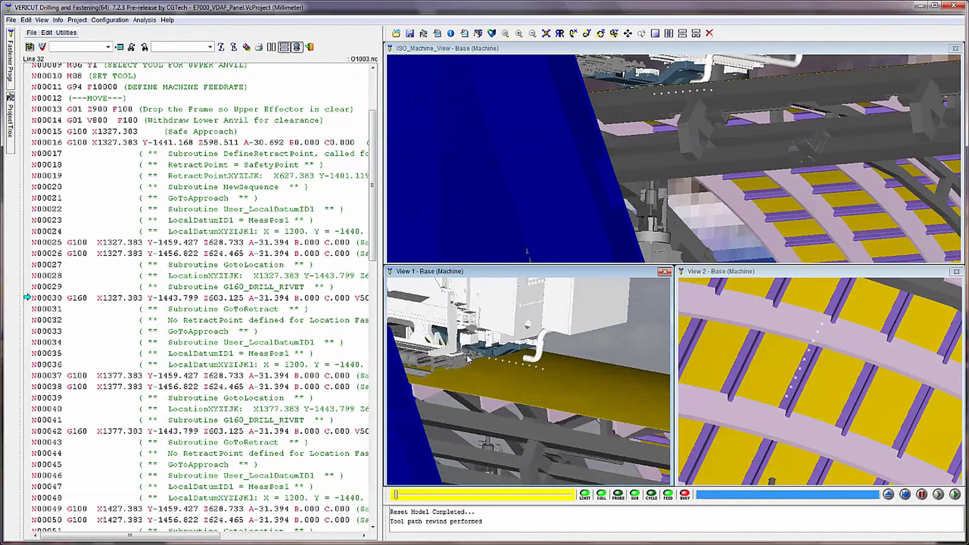
pyautogui.moveTo(537, 404); pyautogui.dragTo(544, 379, button='middle')
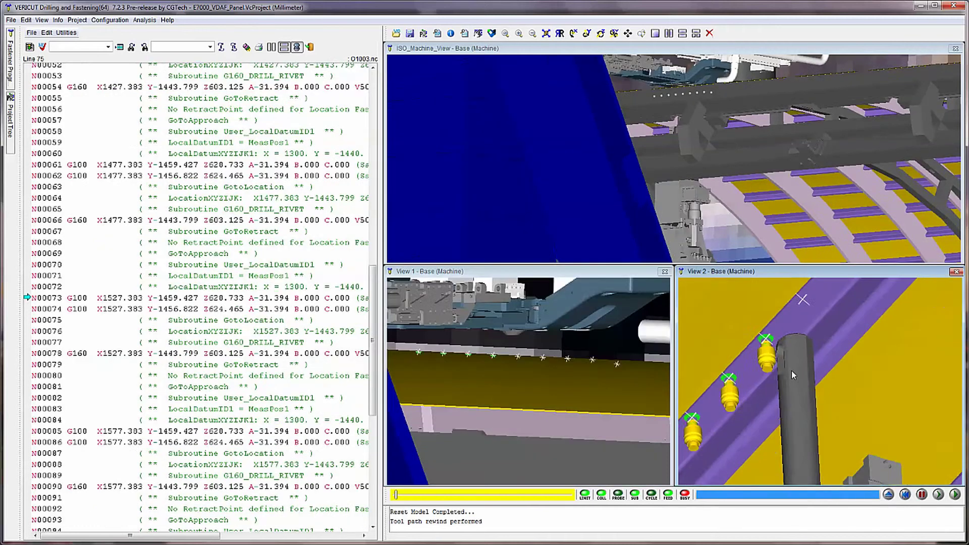
# Step: Inspect the fasteners installed along the stringer beside the lower anvil and resume the simulation through Fastener_8
pyautogui.scroll(2, 791, 371)
pyautogui.scroll(-3, 849, 433)
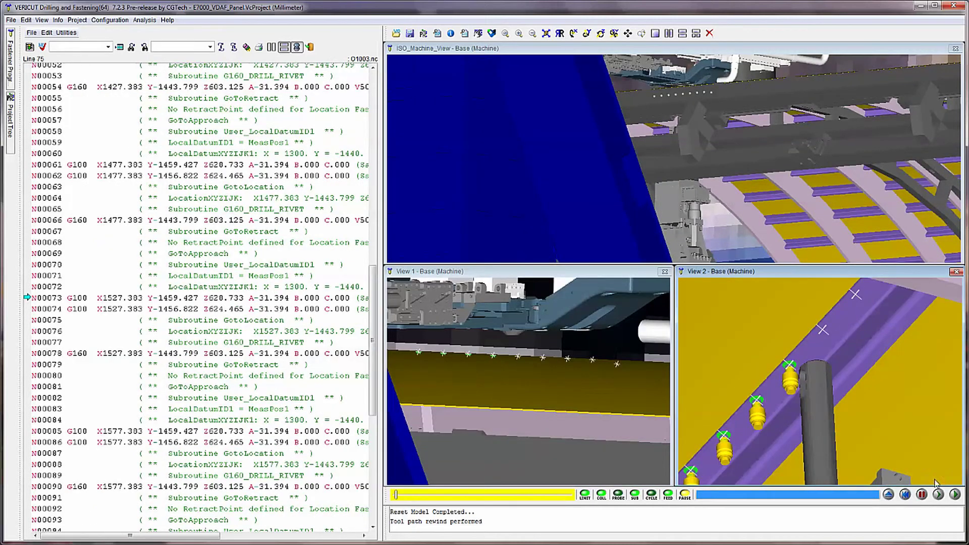
pyautogui.click(955, 495)
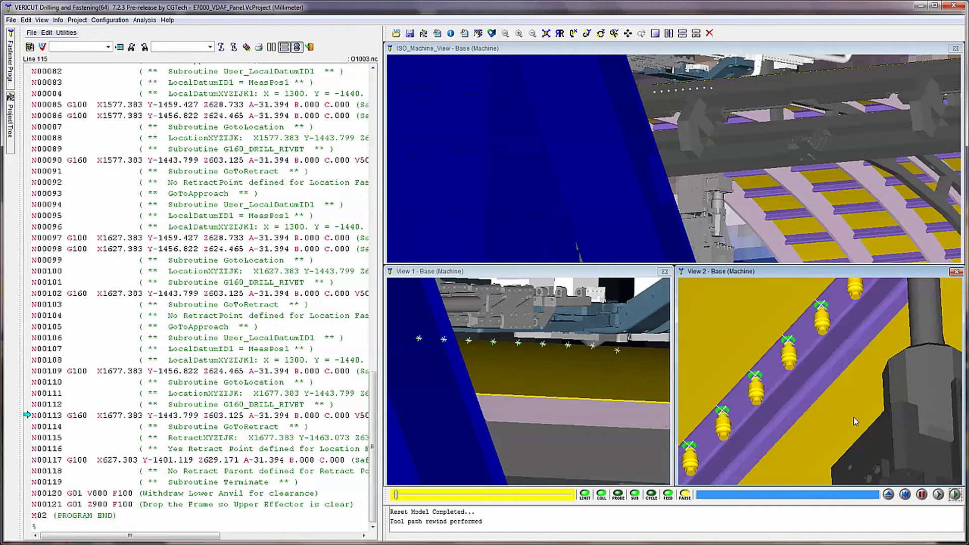
# Step: Continue the simulation into the retract move to SafetyPoint and examine the lower anvil holder against the ribs close up
pyautogui.scroll(-3, 853, 417)
pyautogui.click(954, 495)
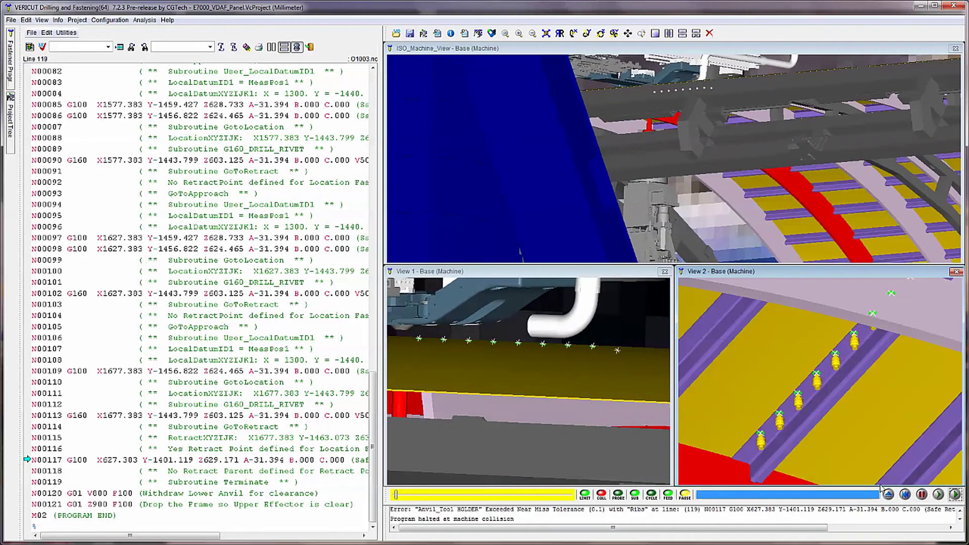
pyautogui.scroll(5, 750, 441)
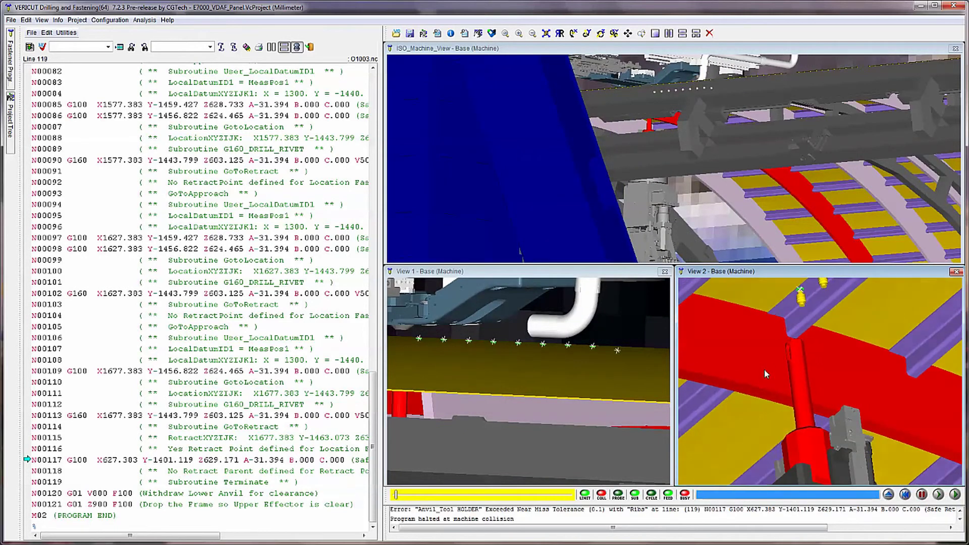
pyautogui.scroll(5, 805, 355)
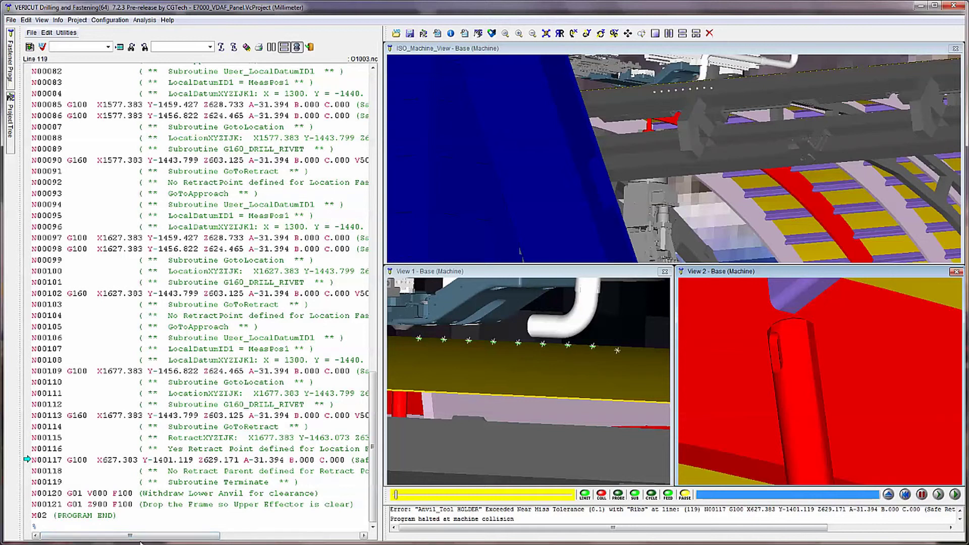
# Step: Check the V value in Fastener_8's G160 line and measure the stack thickness at the rib with X-Caliper
pyautogui.moveTo(146, 538); pyautogui.dragTo(219, 538)
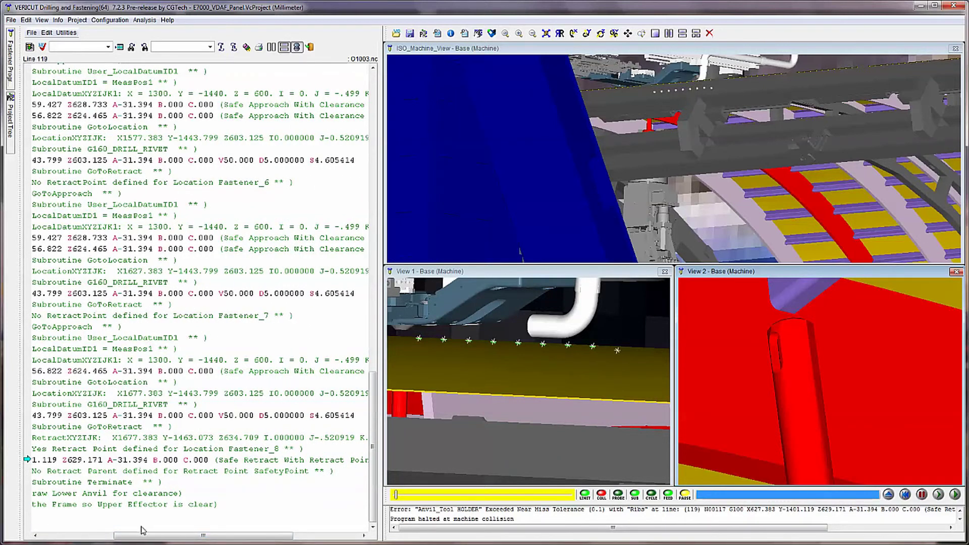
pyautogui.moveTo(145, 537); pyautogui.dragTo(187, 536)
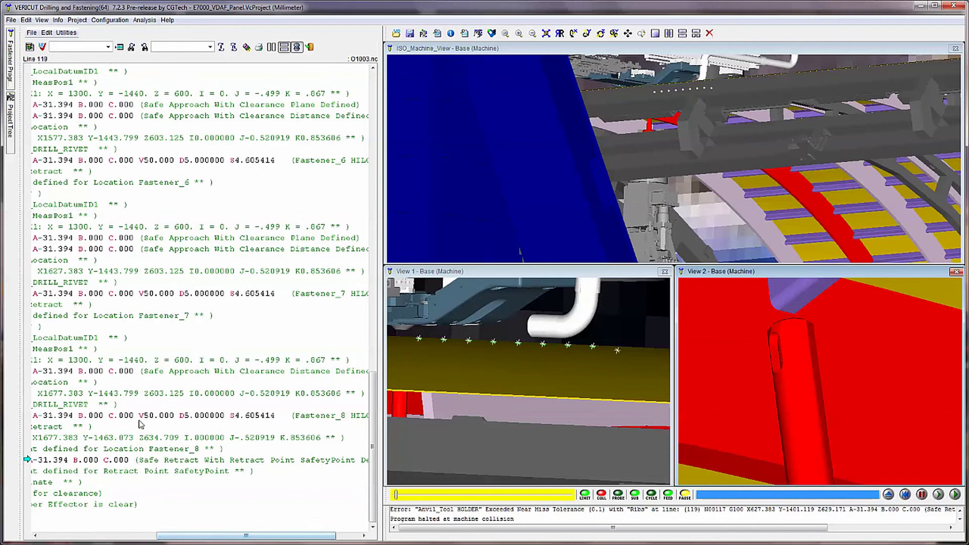
pyautogui.moveTo(151, 419); pyautogui.dragTo(175, 421)
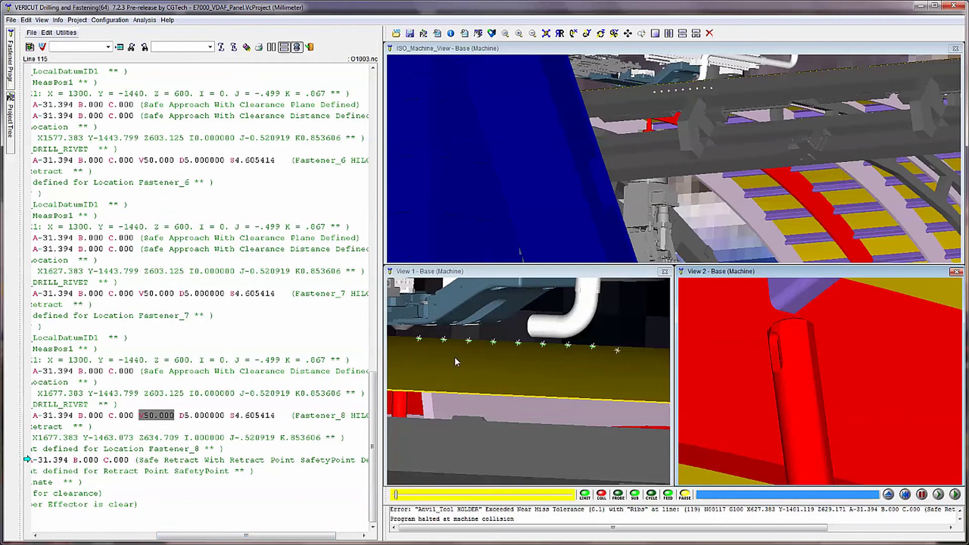
pyautogui.click(492, 35)
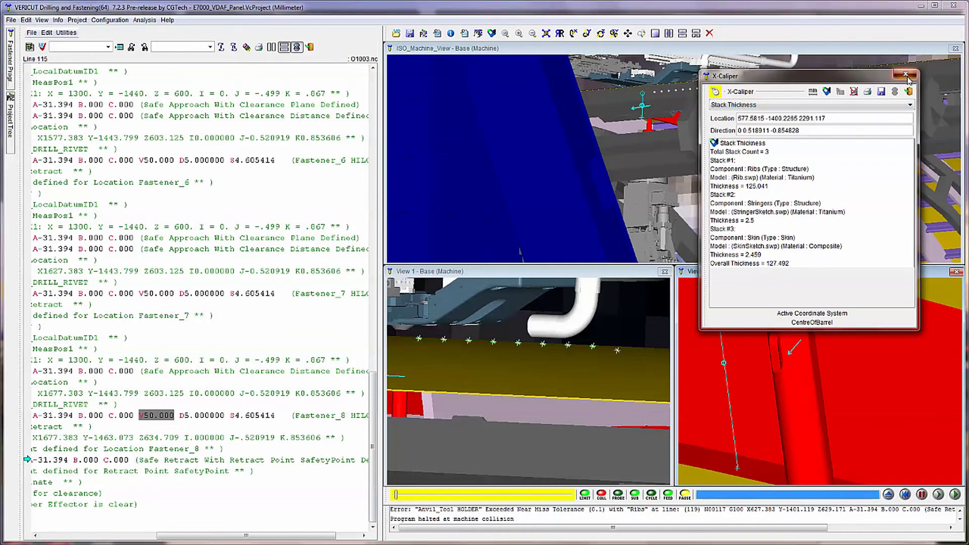
pyautogui.click(906, 75)
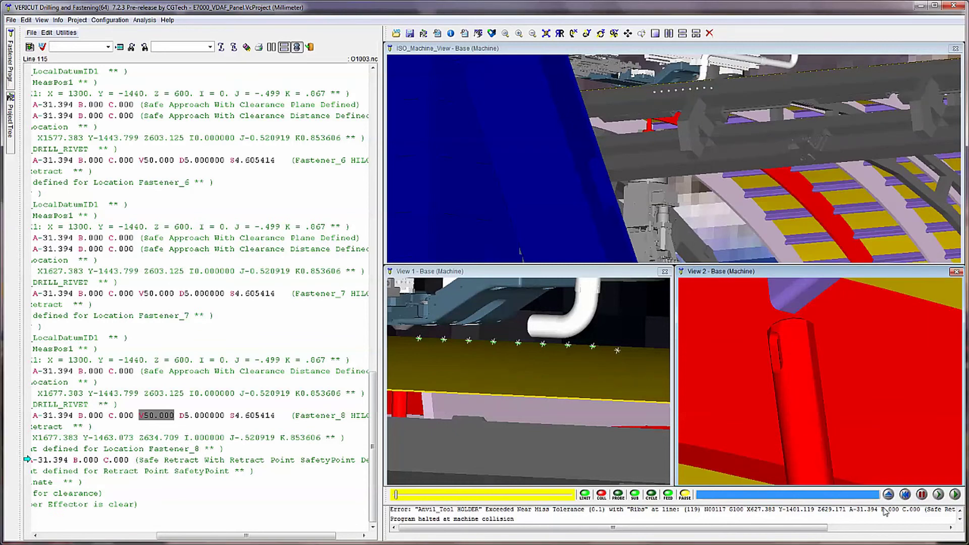
# Step: Reset the simulation and open the fastener settings in Fastener Programming
pyautogui.click(889, 494)
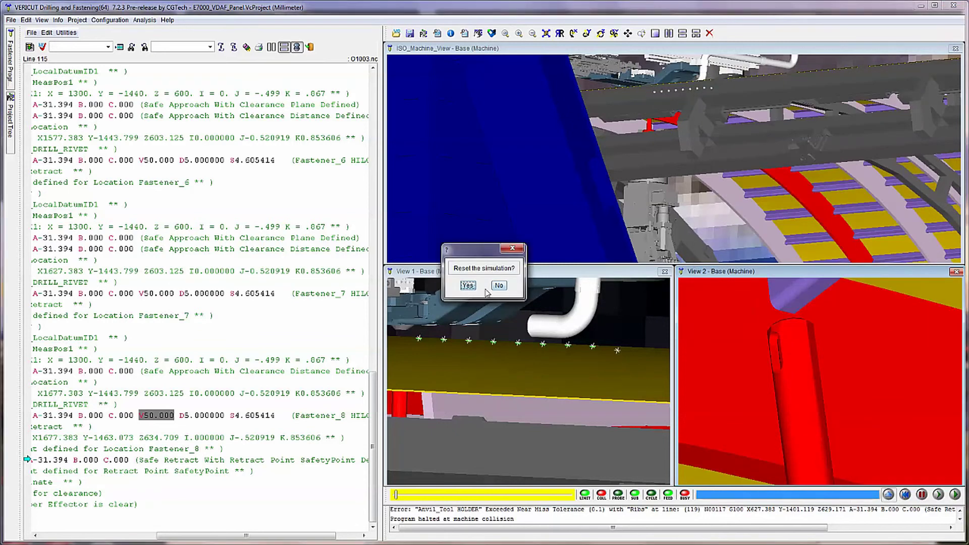
pyautogui.click(468, 286)
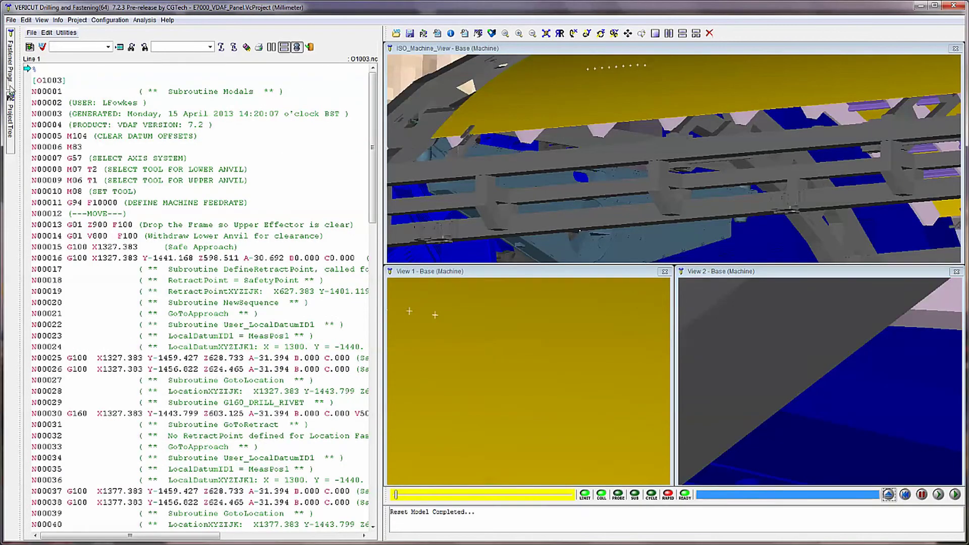
pyautogui.click(10, 85)
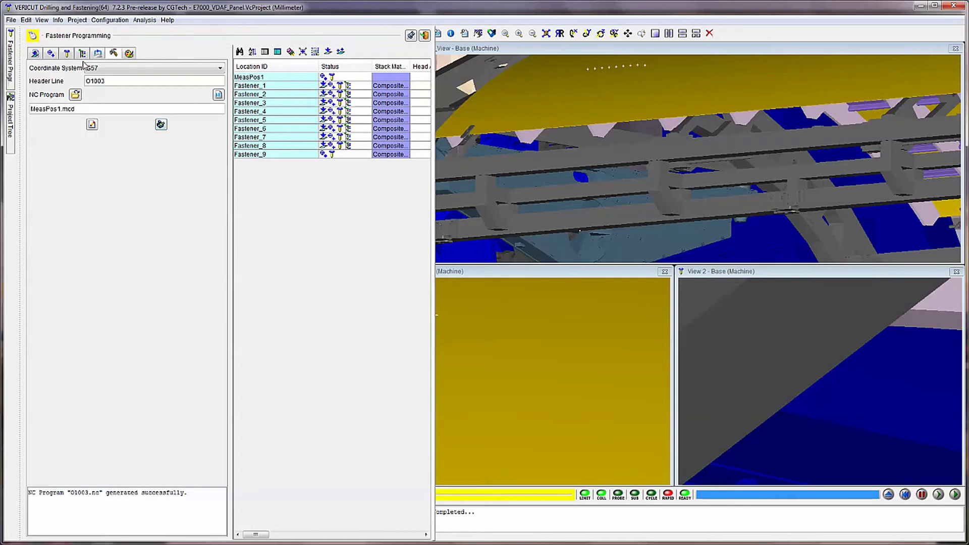
pyautogui.click(66, 54)
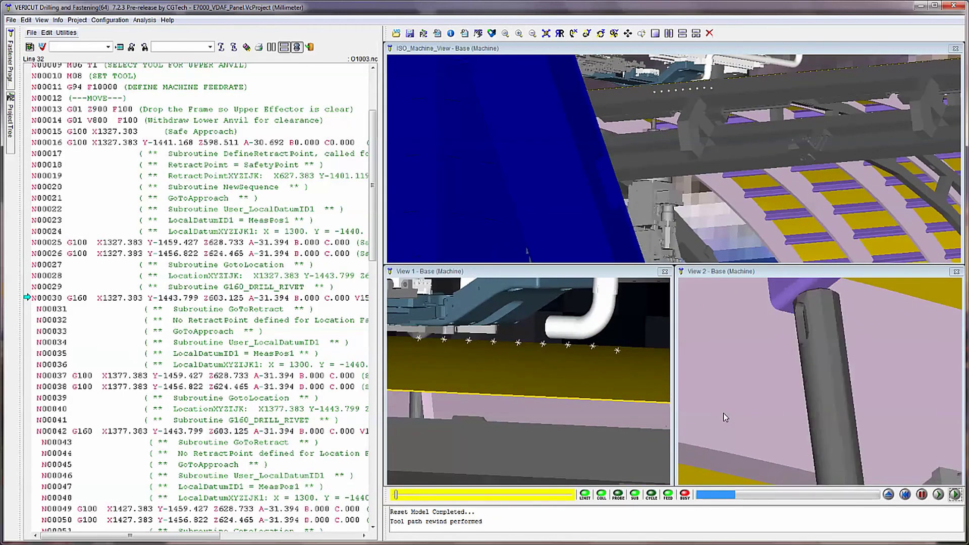
# Step: Review the code while the revised O1003 program simulates and raise the animation speed to 22%
pyautogui.moveTo(191, 537); pyautogui.dragTo(264, 539)
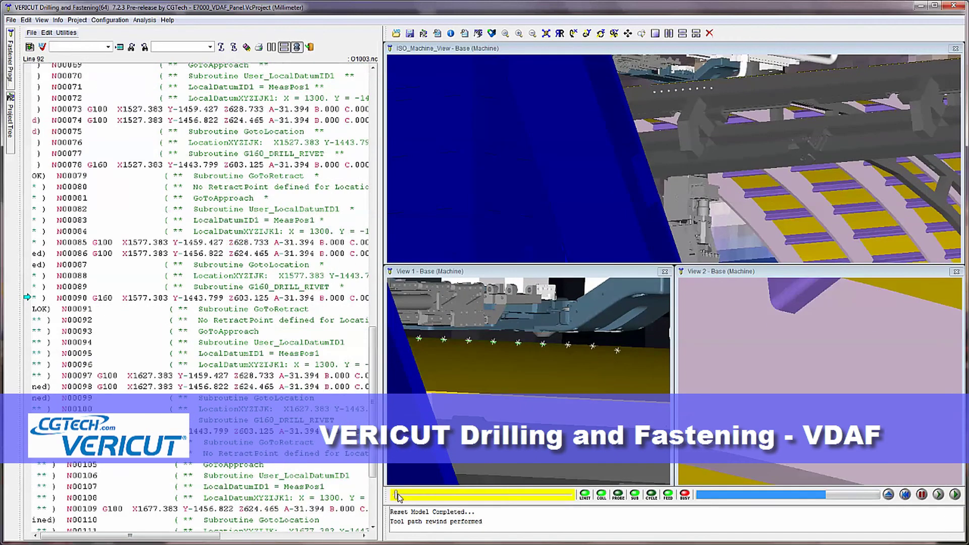
pyautogui.moveTo(396, 495); pyautogui.dragTo(412, 496)
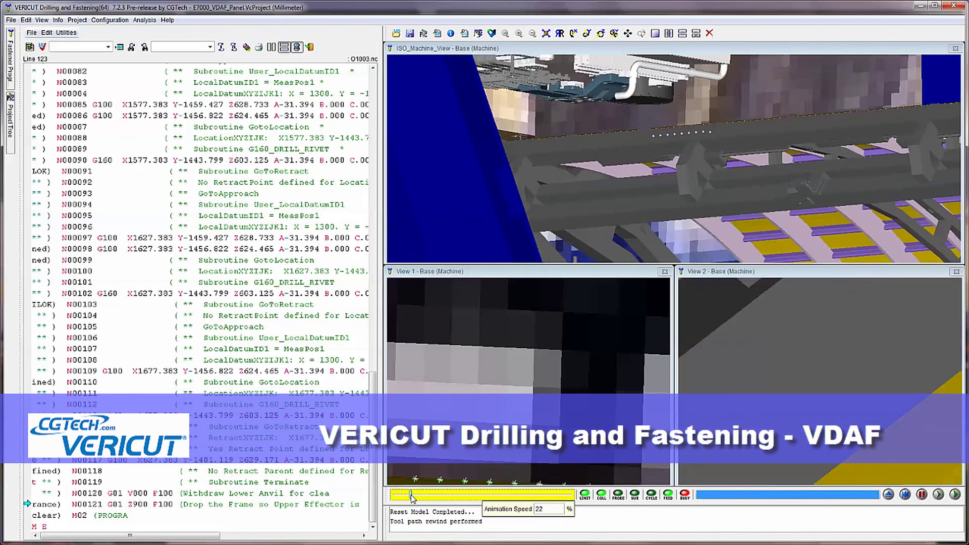